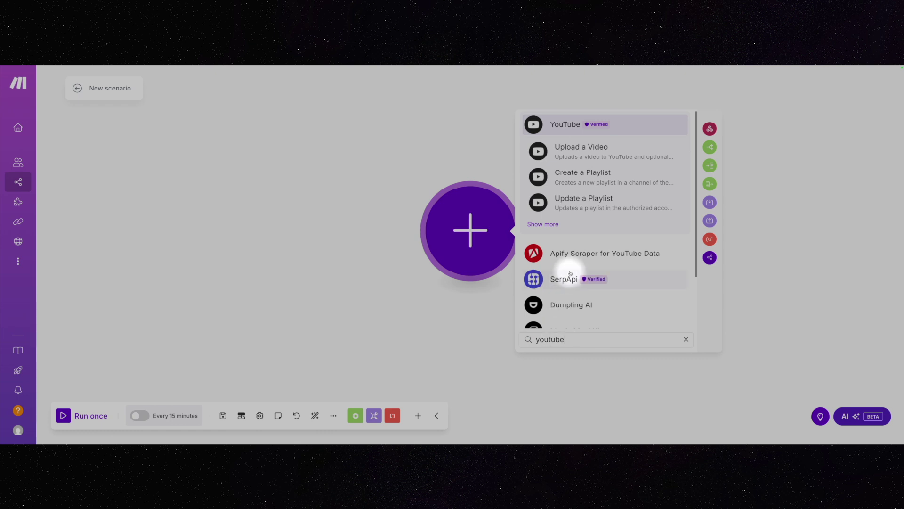
- Add the YouTube "Watch Videos in a Channel" trigger as the first module of the new scenario
{"action": "left_click", "coordinate": [550, 225]}
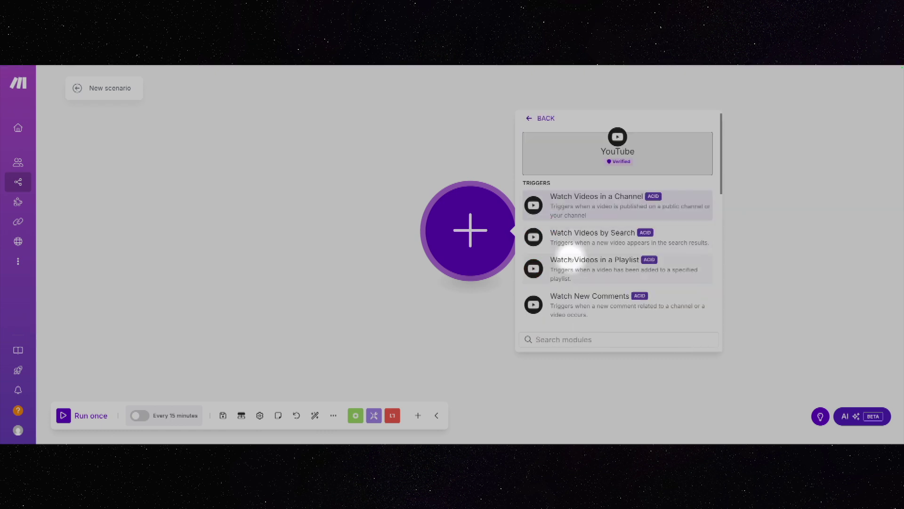
{"action": "scroll", "coordinate": [571, 259], "scroll_direction": "down", "scroll_amount": 1}
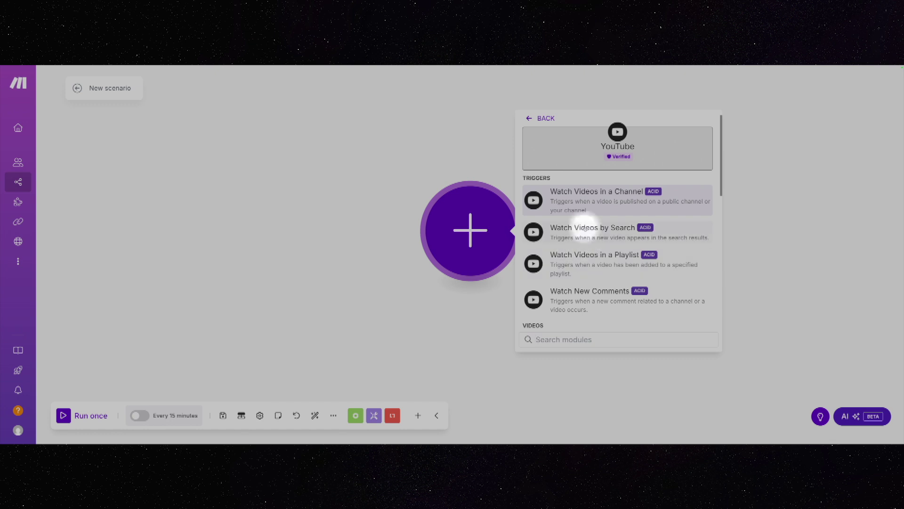
{"action": "left_click", "coordinate": [589, 211]}
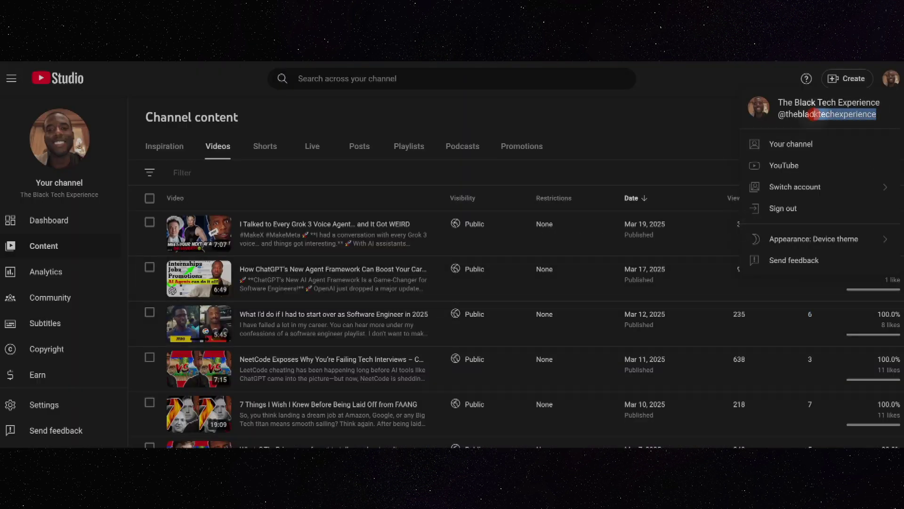
- Copy the channel's handle in YouTube Studio and switch back to the Make scenario
{"action": "triple_click", "coordinate": [776, 118]}
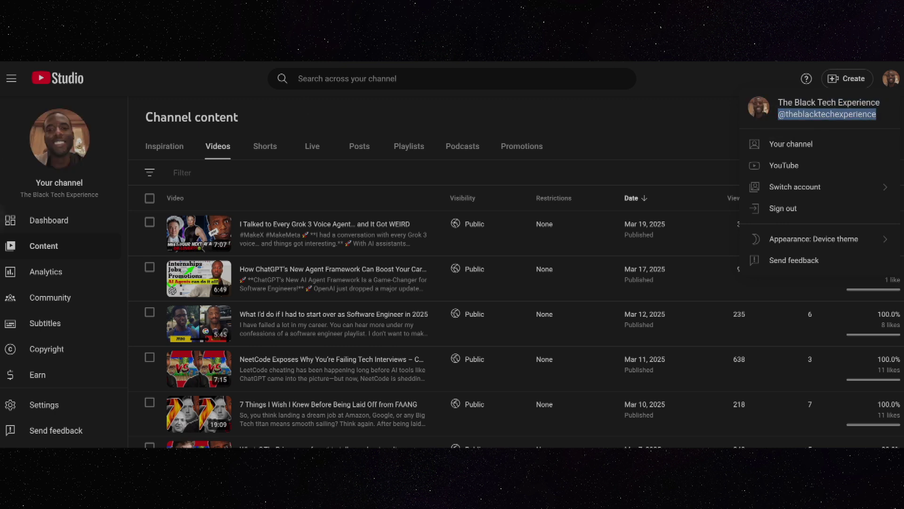
{"action": "mouse_move", "coordinate": [2, 245]}
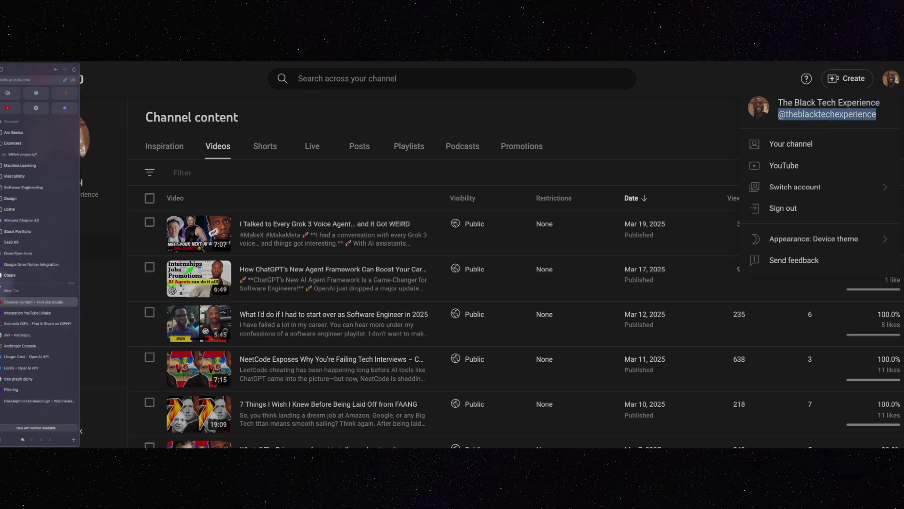
{"action": "left_click", "coordinate": [32, 313]}
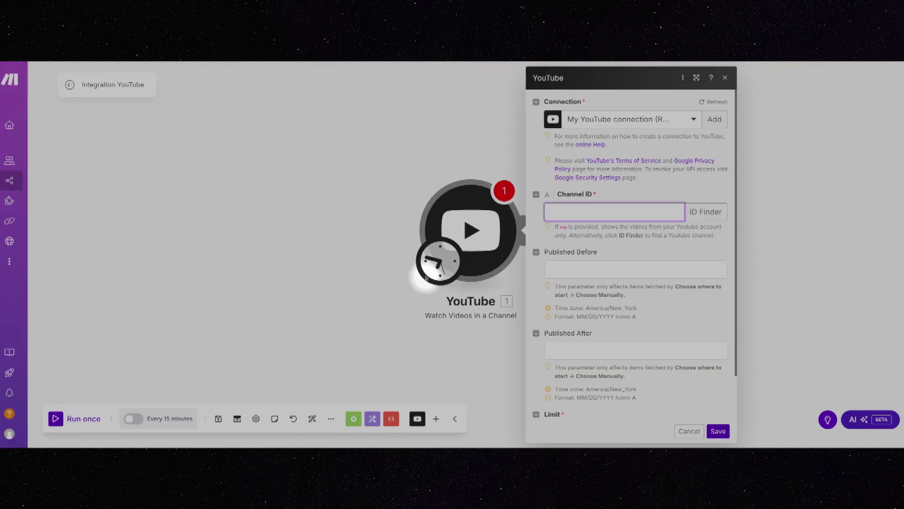
- Fill in the YouTube trigger's Channel ID by looking up the copied channel handle with ID Finder, and save the module
{"action": "left_click", "coordinate": [702, 211]}
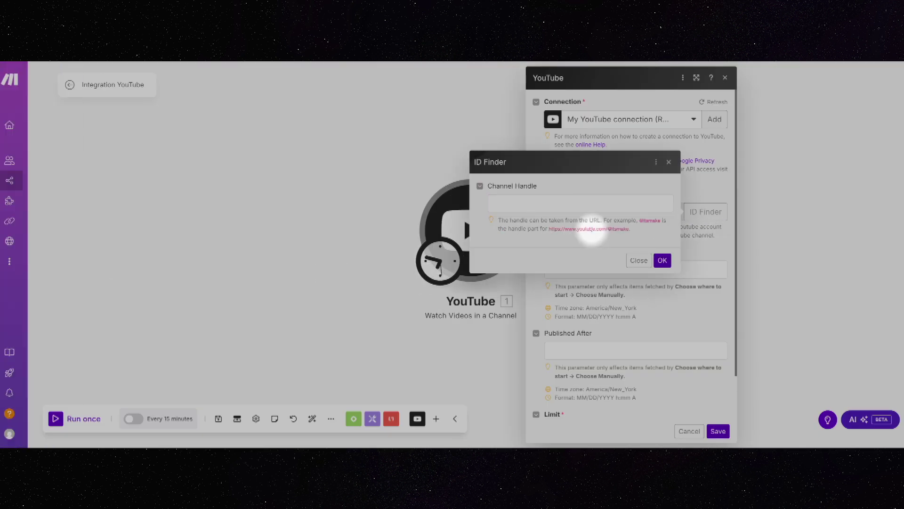
{"action": "left_click", "coordinate": [590, 209]}
{"action": "left_click", "coordinate": [662, 260]}
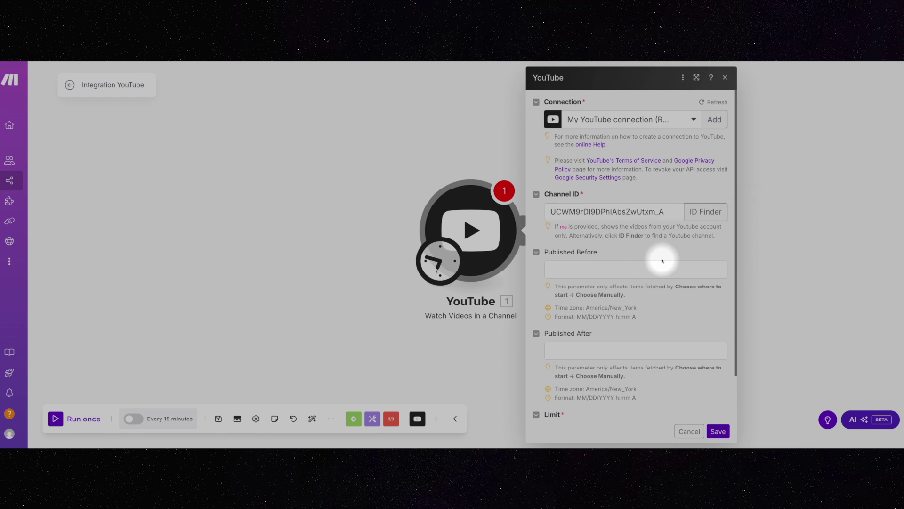
{"action": "left_click", "coordinate": [719, 431]}
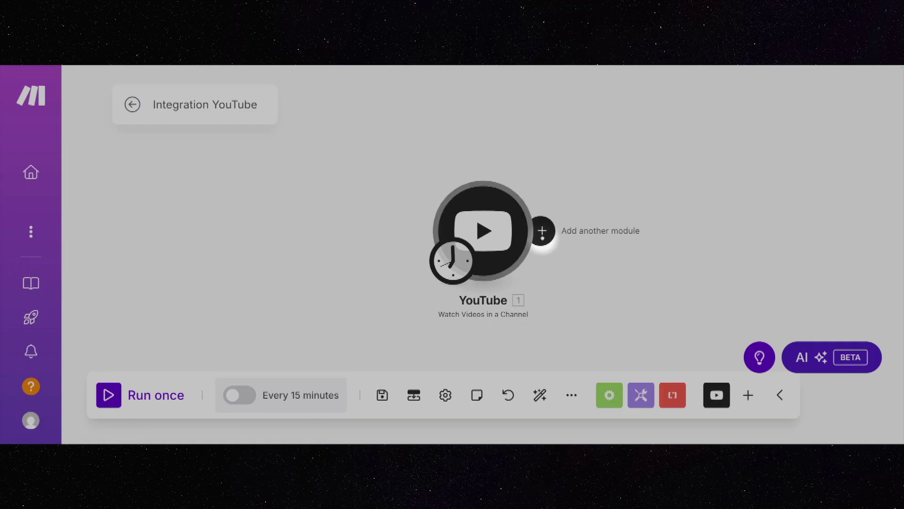
- Add a Text aggregator module after YouTube, with "YouTube - Watch Videos in a Channel" as its source module
{"action": "left_click", "coordinate": [542, 231]}
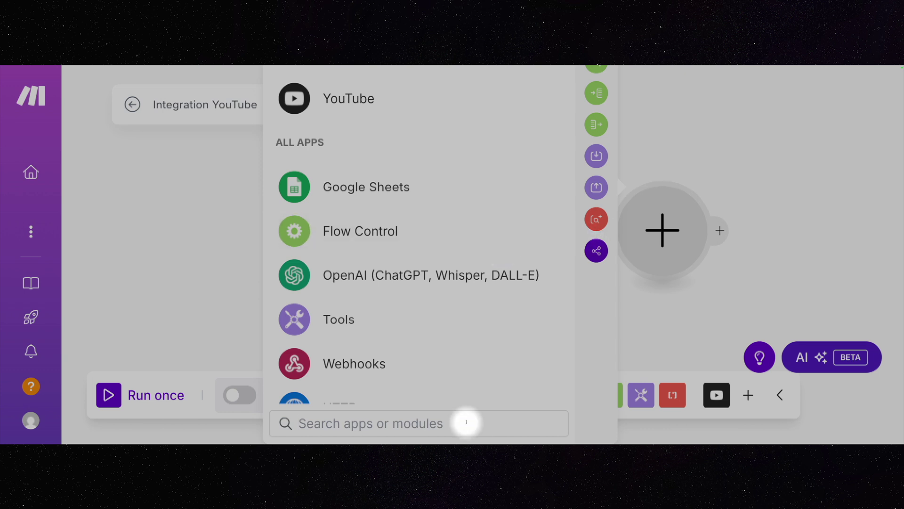
{"action": "type", "text": "text aggregator"}
{"action": "left_click", "coordinate": [445, 160]}
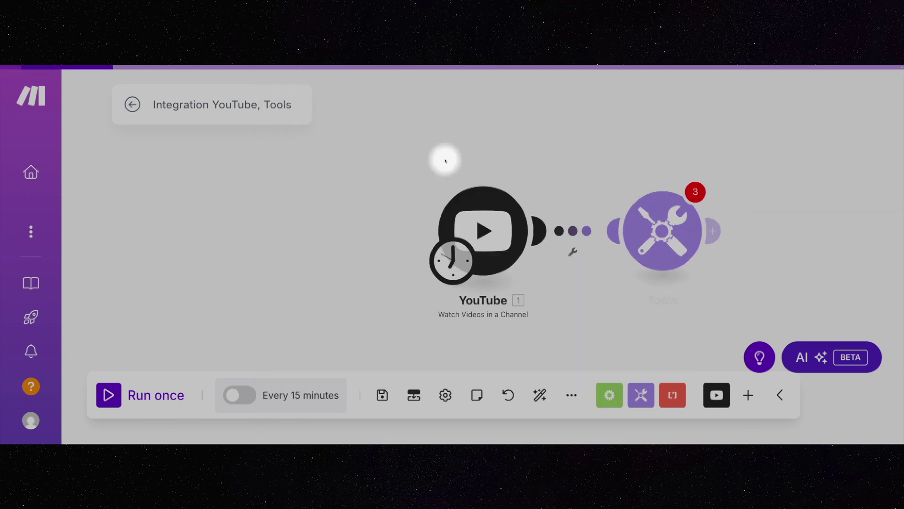
{"action": "left_click", "coordinate": [330, 261]}
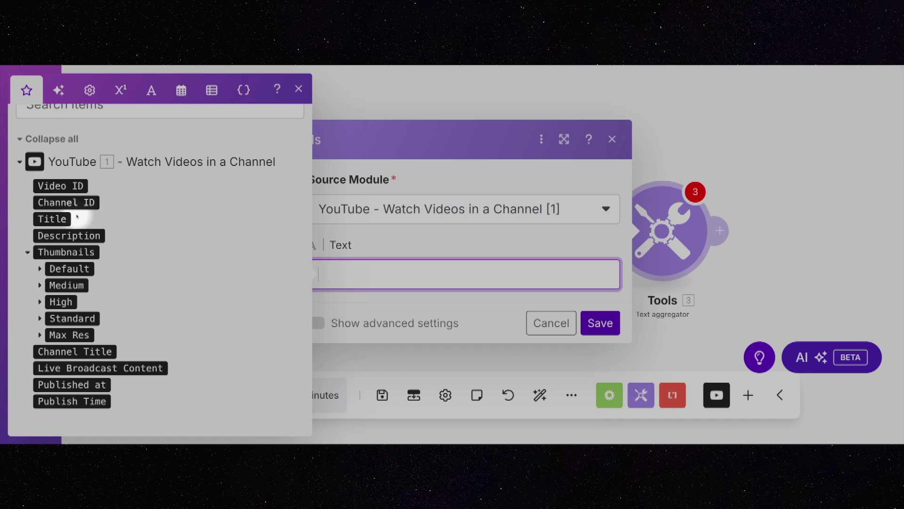
- Set the aggregator's text to the YouTube Title, Video ID and Description separated by hyphens, and save the module
{"action": "left_click", "coordinate": [57, 218]}
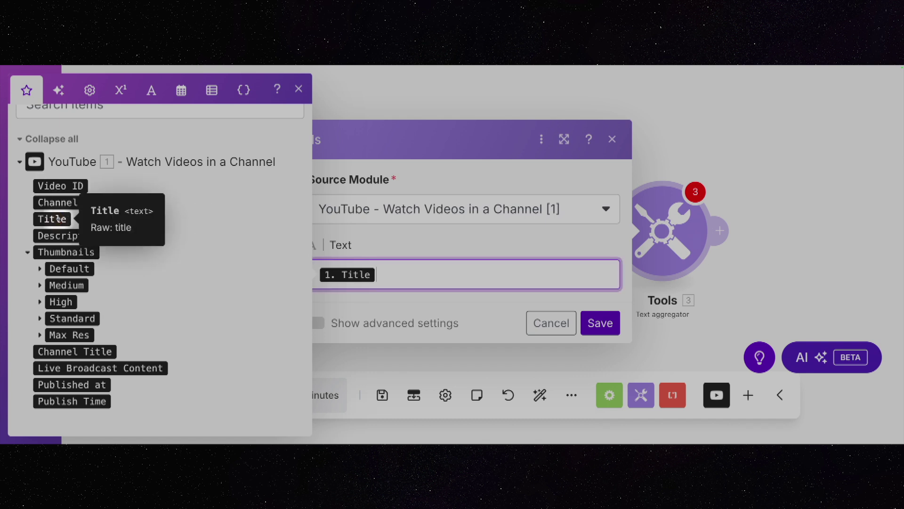
{"action": "left_click", "coordinate": [62, 189]}
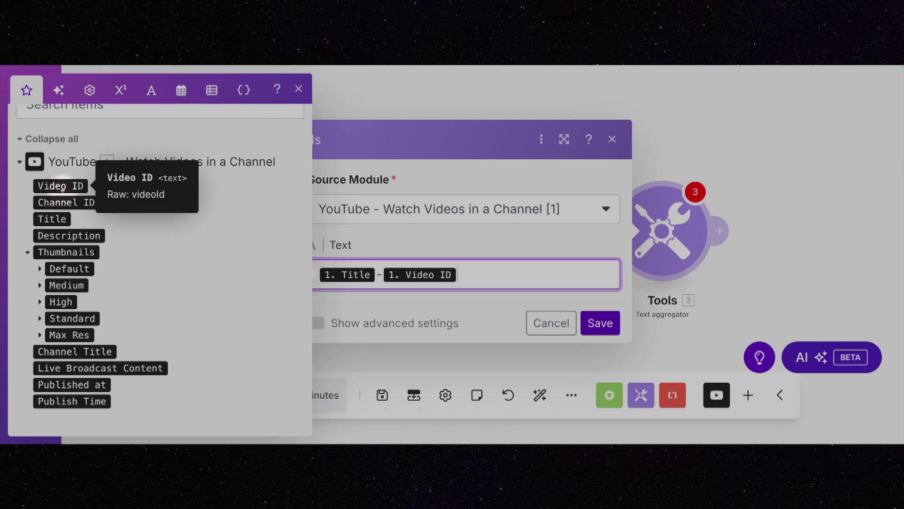
{"action": "type", "text": "-"}
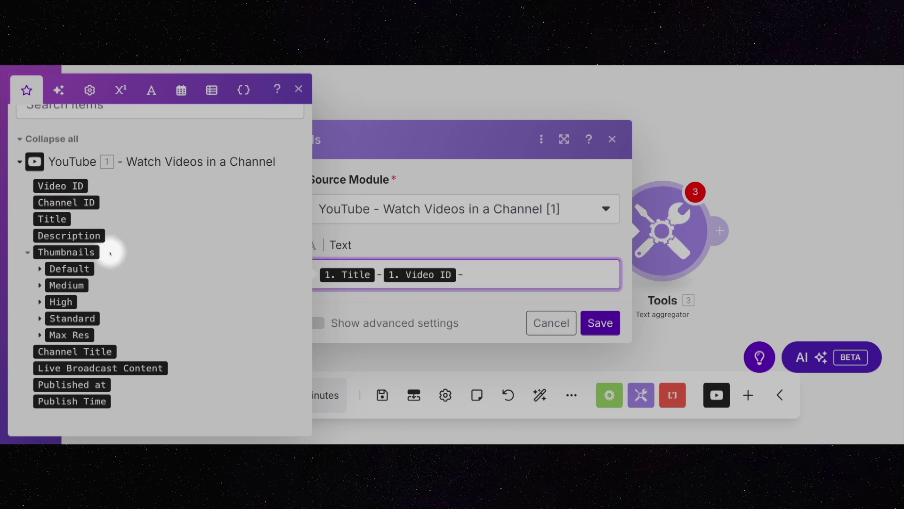
{"action": "left_click", "coordinate": [84, 235]}
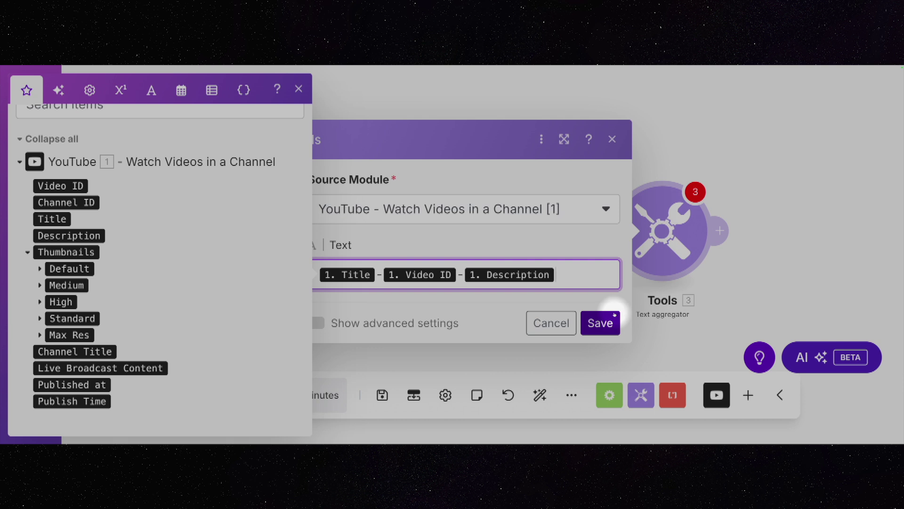
{"action": "left_click", "coordinate": [600, 323]}
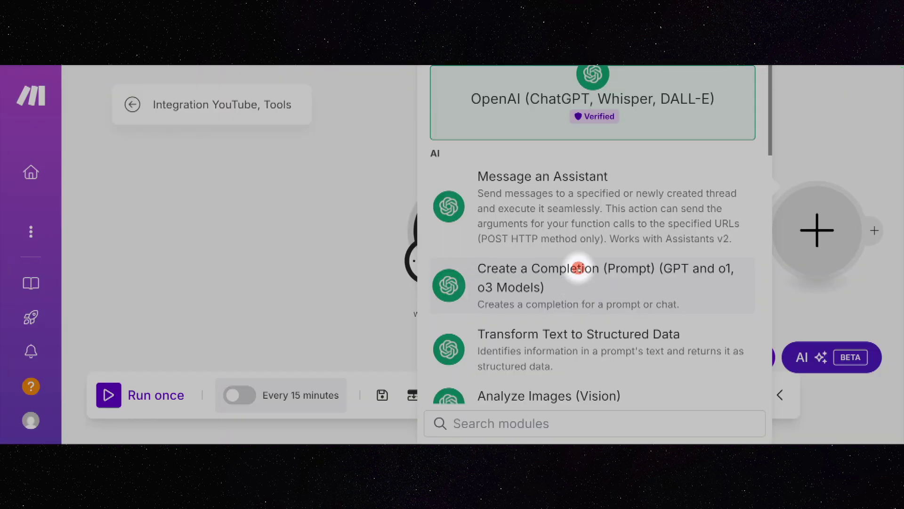
- Add an OpenAI "Create a Completion" module whose user prompt ends with the Text aggregator's text output, and save it
{"action": "left_click", "coordinate": [578, 267]}
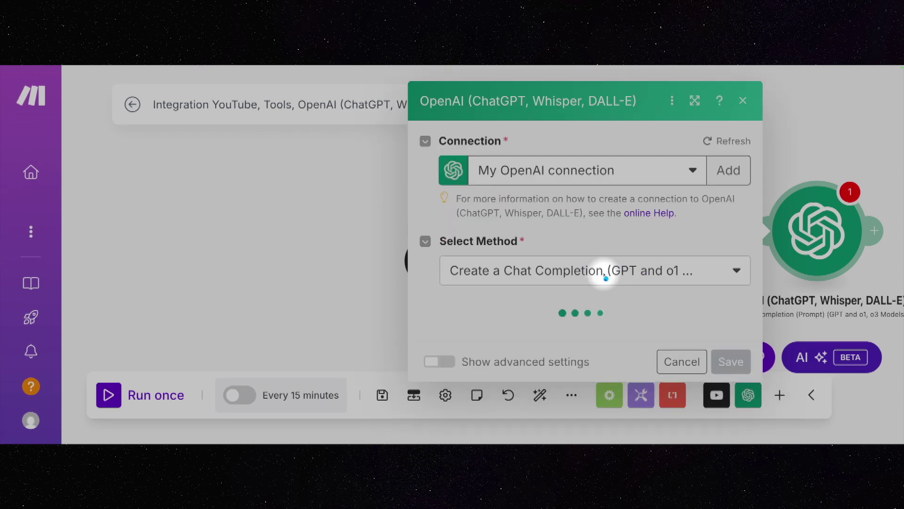
{"action": "scroll", "coordinate": [606, 278], "scroll_direction": "down", "scroll_amount": 5}
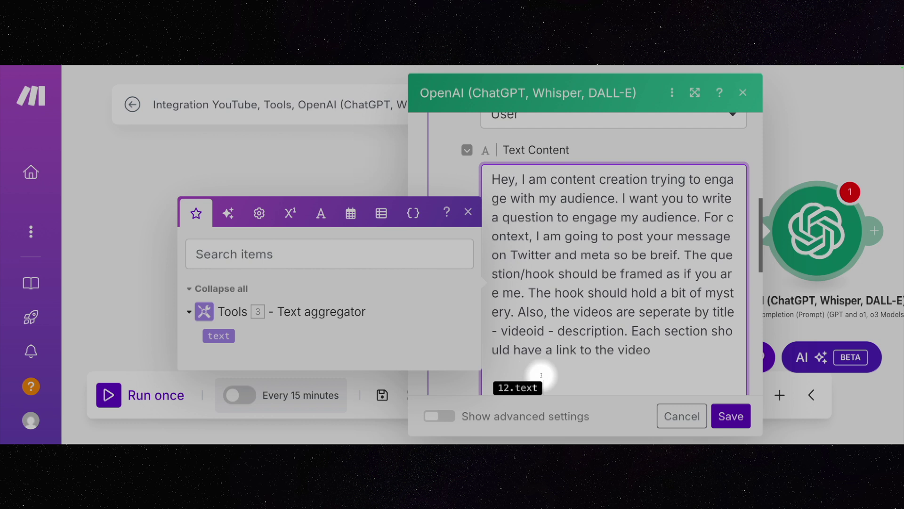
{"action": "left_click", "coordinate": [219, 335]}
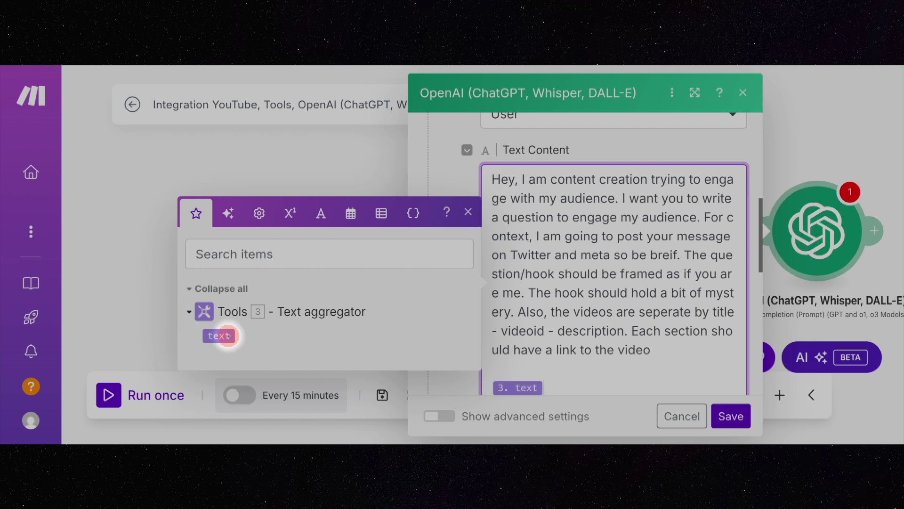
{"action": "left_click", "coordinate": [702, 416]}
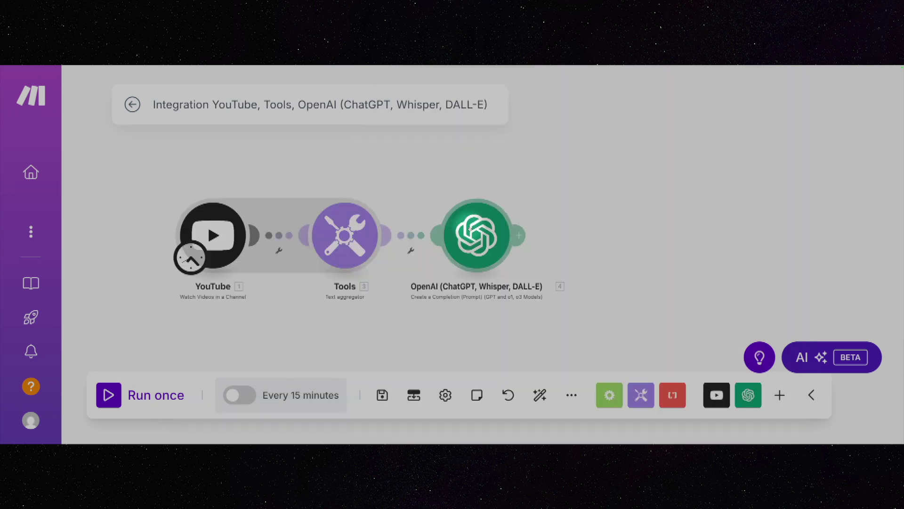
- Run only the OpenAI module with test text "Fake Video - VideoID - A video that is really awesome and impactful" and review its output
{"action": "right_click", "coordinate": [470, 229]}
{"action": "left_click", "coordinate": [541, 268]}
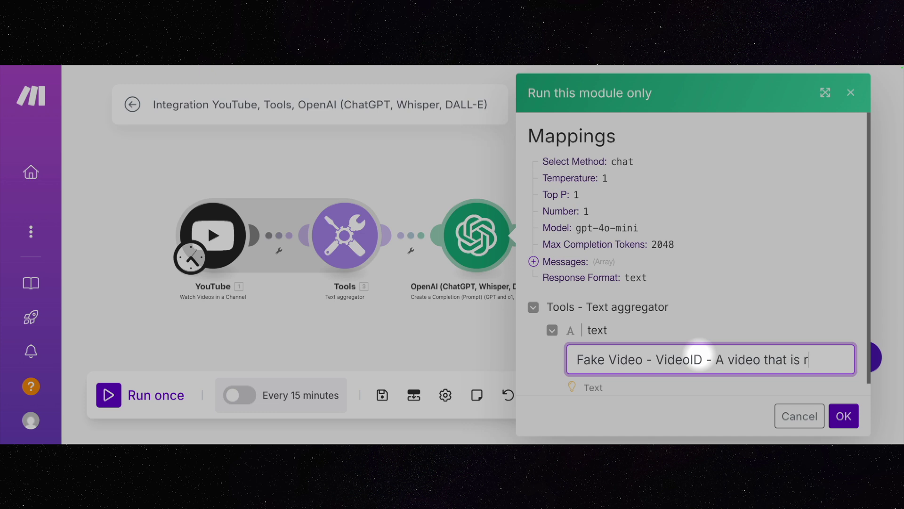
{"action": "type", "text": "awesome and imp"}
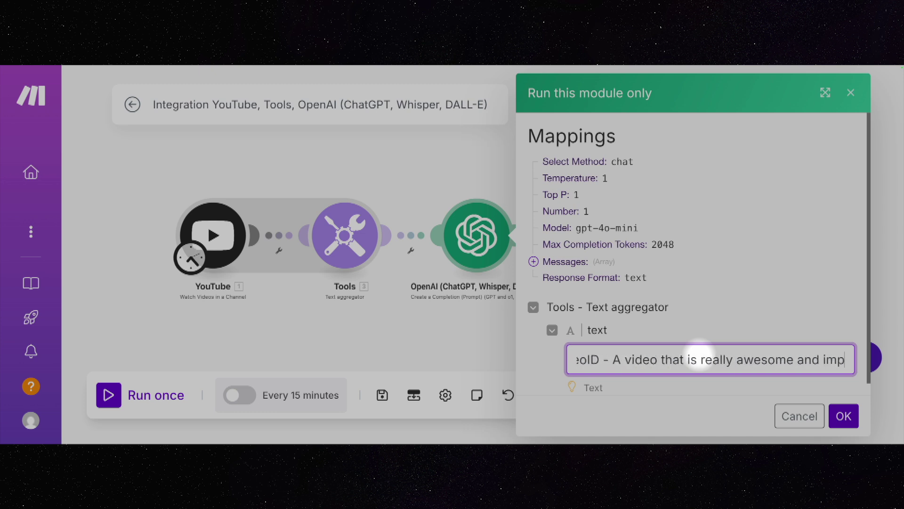
{"action": "type", "text": "act fully"}
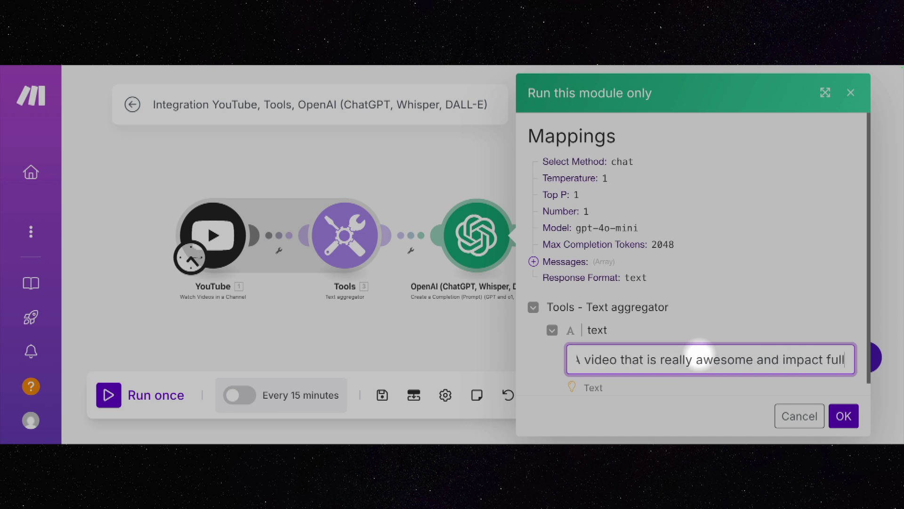
{"action": "key", "text": "BackSpace"}
{"action": "key", "text": "BackSpace"}
{"action": "key", "text": "BackSpace"}
{"action": "key", "text": "BackSpace"}
{"action": "key", "text": "BackSpace"}
{"action": "type", "text": "ful"}
{"action": "left_click", "coordinate": [843, 416]}
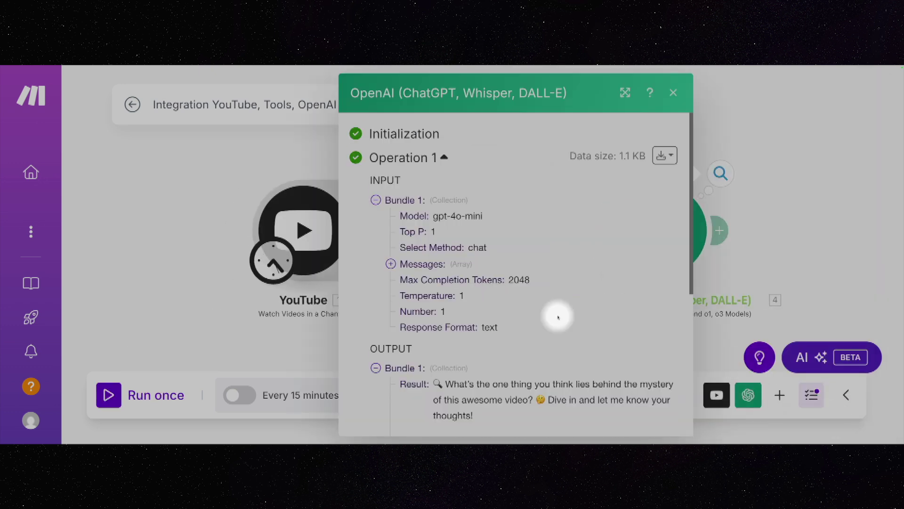
{"action": "scroll", "coordinate": [557, 315], "scroll_direction": "down", "scroll_amount": 4}
{"action": "scroll", "coordinate": [558, 315], "scroll_direction": "down", "scroll_amount": 2}
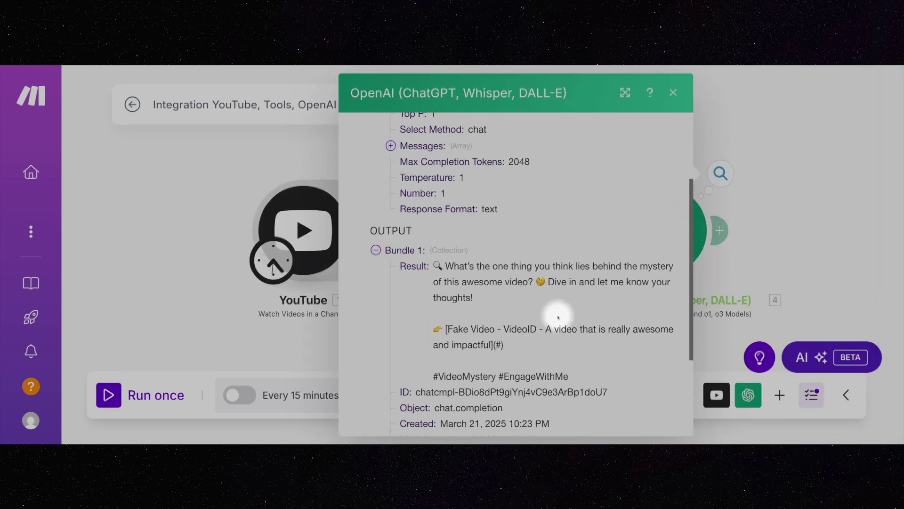
- Add a Text parser "Match pattern" module after OpenAI and paste the YouTube watch-link regular expression as its pattern
{"action": "left_click", "coordinate": [695, 242]}
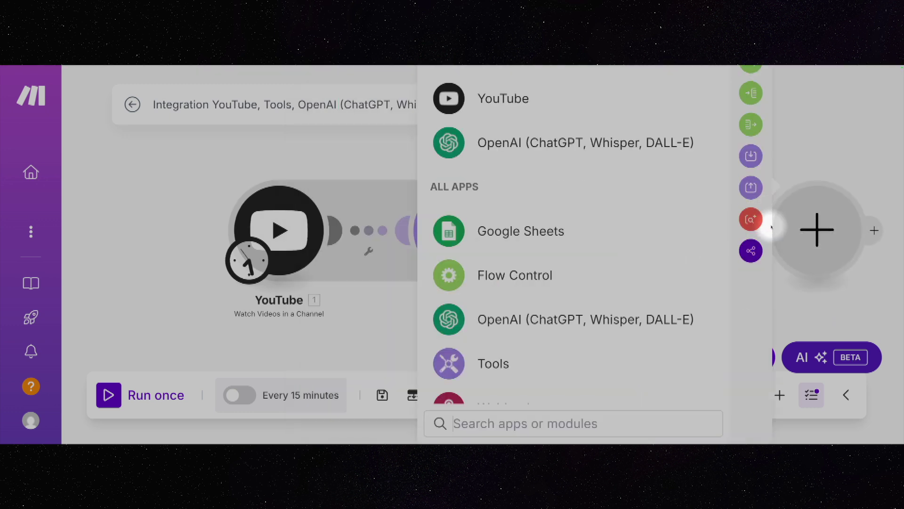
{"action": "type", "text": "text"}
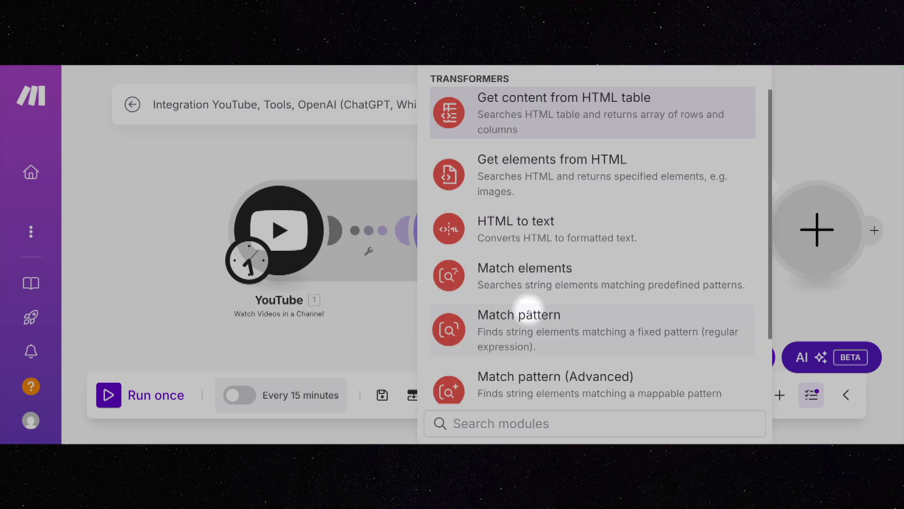
{"action": "left_click", "coordinate": [521, 310]}
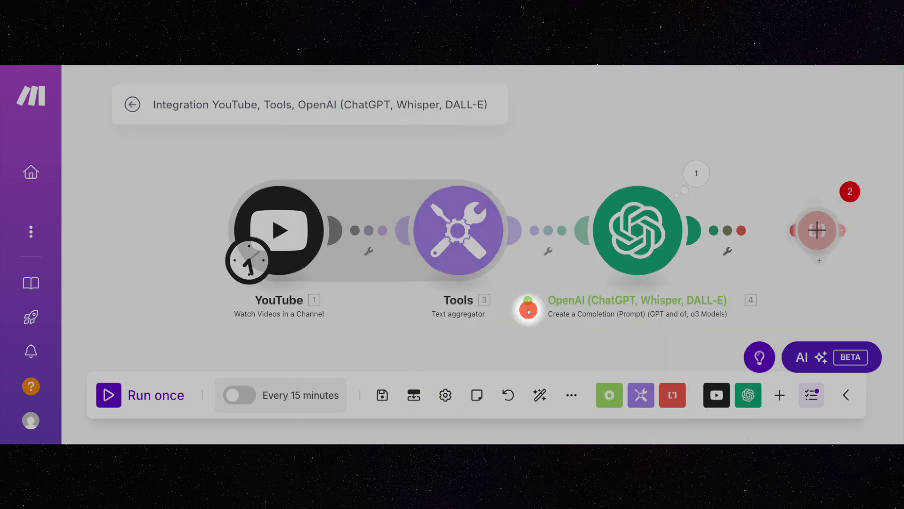
{"action": "left_click", "coordinate": [517, 170]}
{"action": "key", "text": "ctrl+v"}
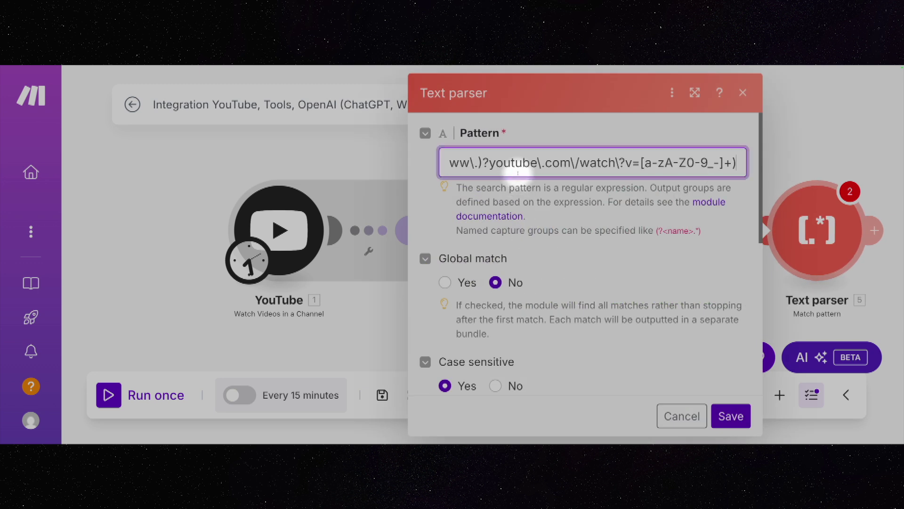
- Map the OpenAI Result as the Text parser's input text and save the module
{"action": "scroll", "coordinate": [649, 313], "scroll_direction": "down", "scroll_amount": 7}
{"action": "left_click", "coordinate": [612, 367]}
{"action": "left_click", "coordinate": [181, 236]}
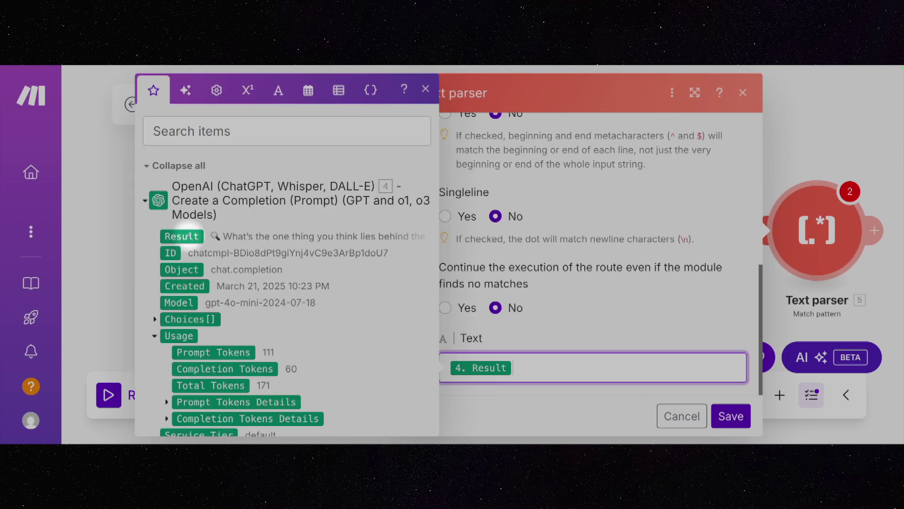
{"action": "left_click", "coordinate": [731, 416]}
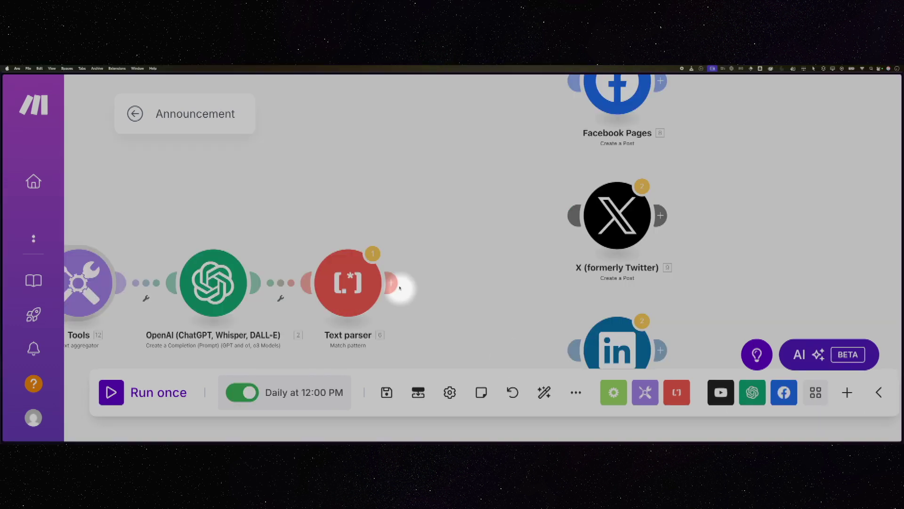
- Add a Router after the Text parser in the Announcement scenario
{"action": "left_click", "coordinate": [398, 285]}
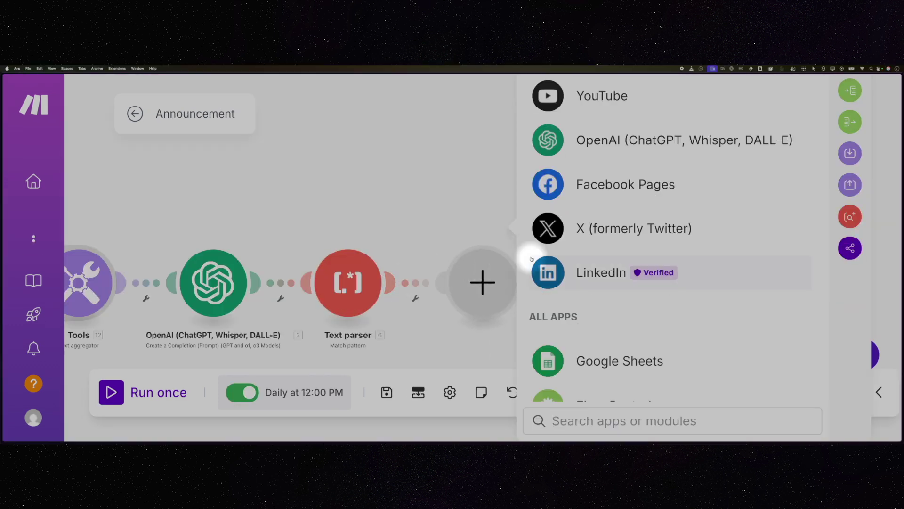
{"action": "type", "text": "rout"}
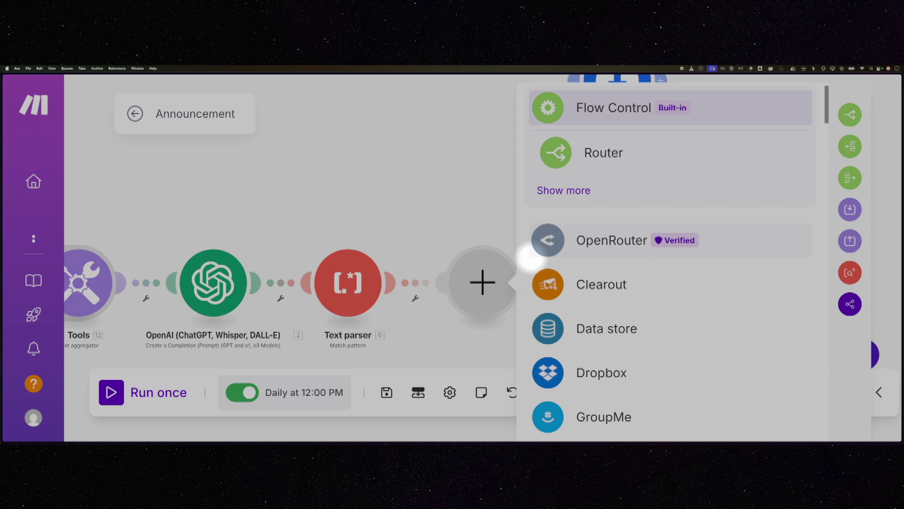
{"action": "left_click", "coordinate": [607, 150]}
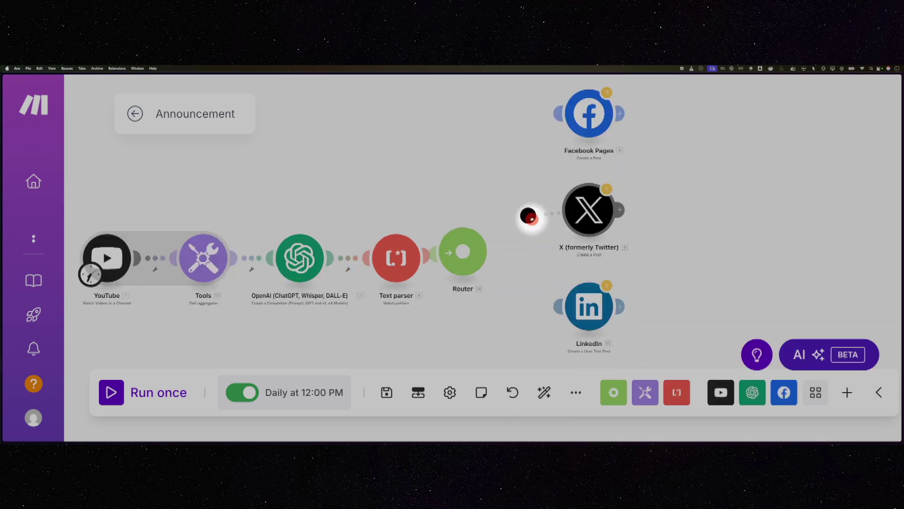
- Connect the Facebook Pages, X and LinkedIn modules to the Router as separate routes and auto-align the scenario
{"action": "left_click_drag", "start_coordinate": [529, 217], "coordinate": [473, 242]}
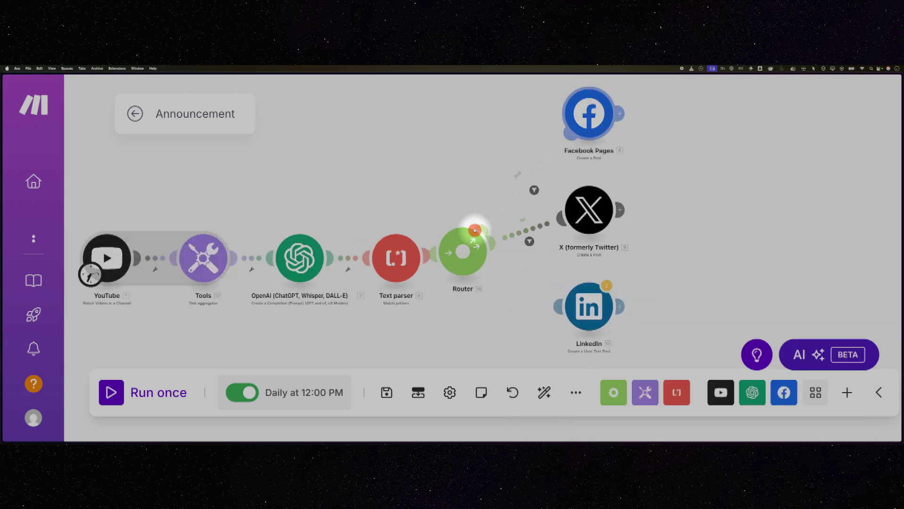
{"action": "left_click_drag", "start_coordinate": [558, 307], "coordinate": [463, 251]}
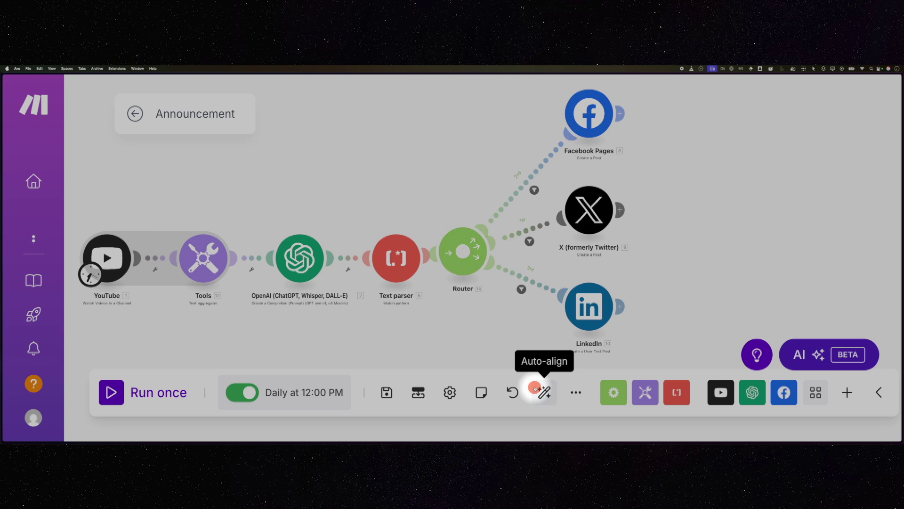
{"action": "left_click", "coordinate": [544, 392]}
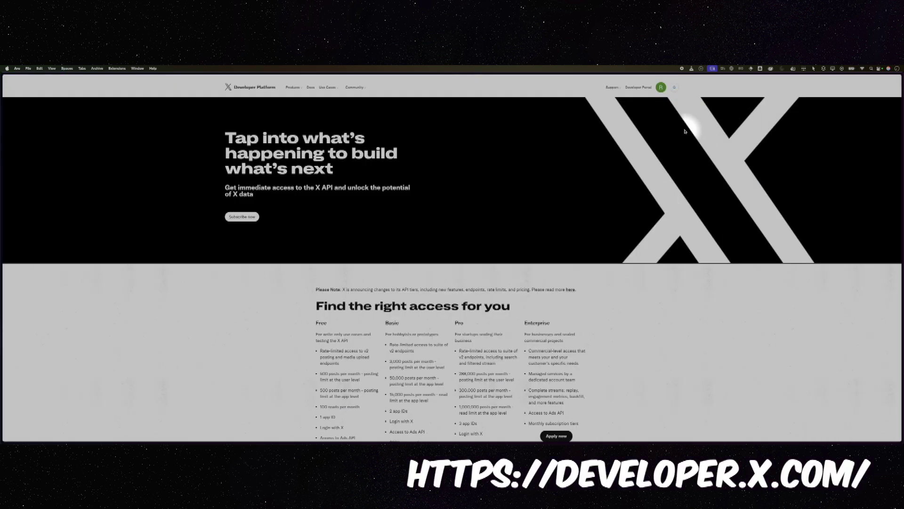
- Open the user authentication settings of the app under the Make bot project in the X Developer Portal
{"action": "left_click", "coordinate": [642, 87]}
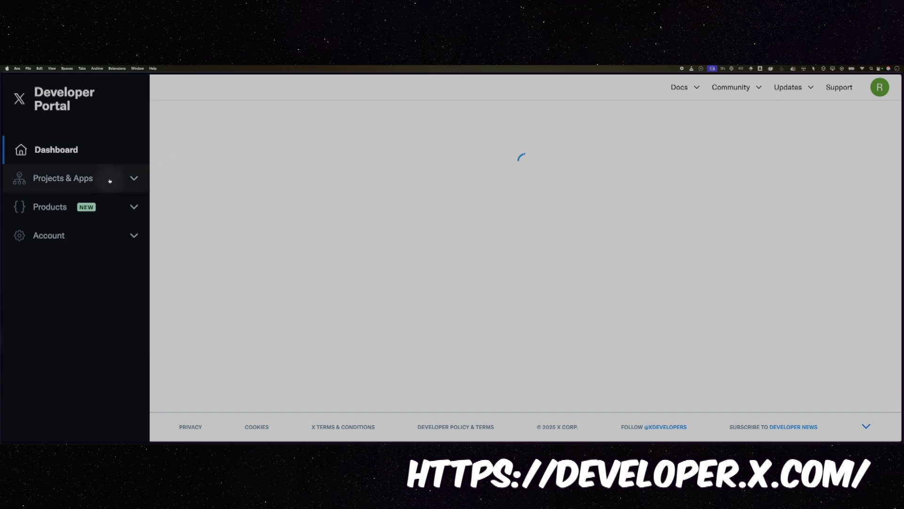
{"action": "left_click", "coordinate": [109, 179]}
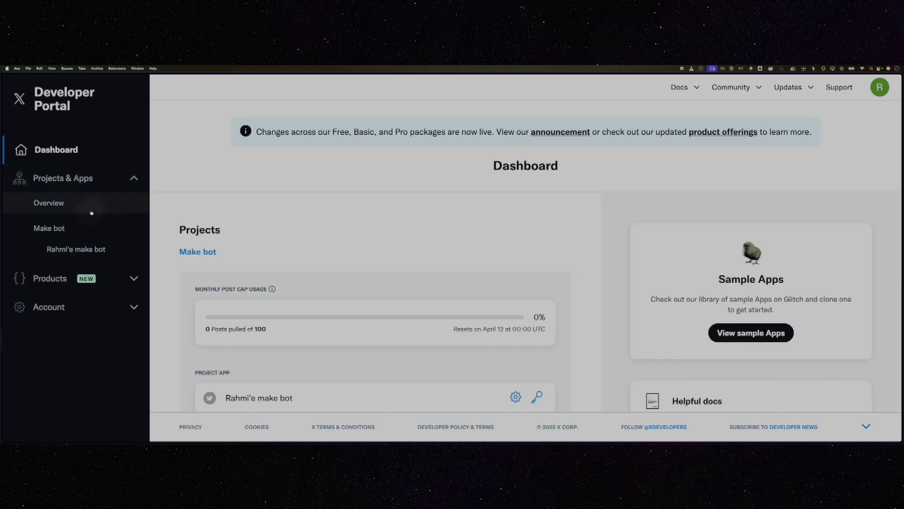
{"action": "left_click", "coordinate": [91, 248]}
{"action": "scroll", "coordinate": [308, 278], "scroll_direction": "down", "scroll_amount": 4}
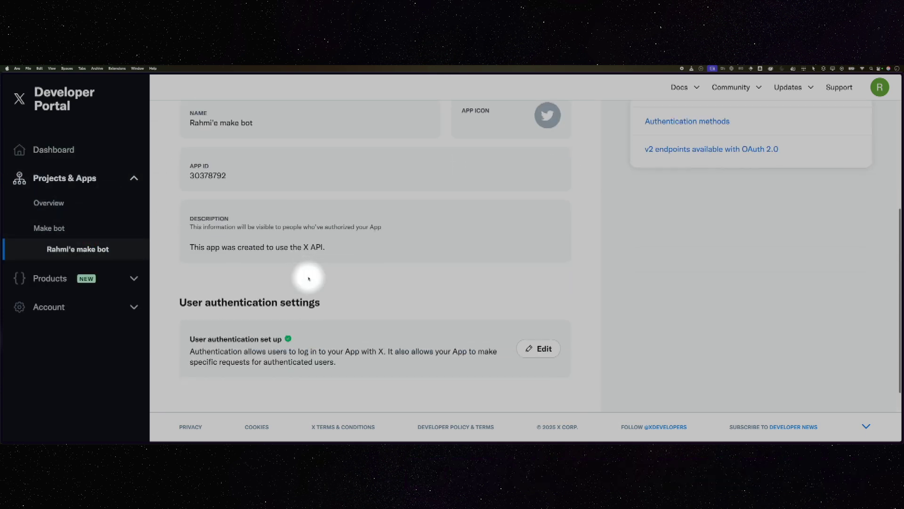
{"action": "left_click", "coordinate": [541, 315]}
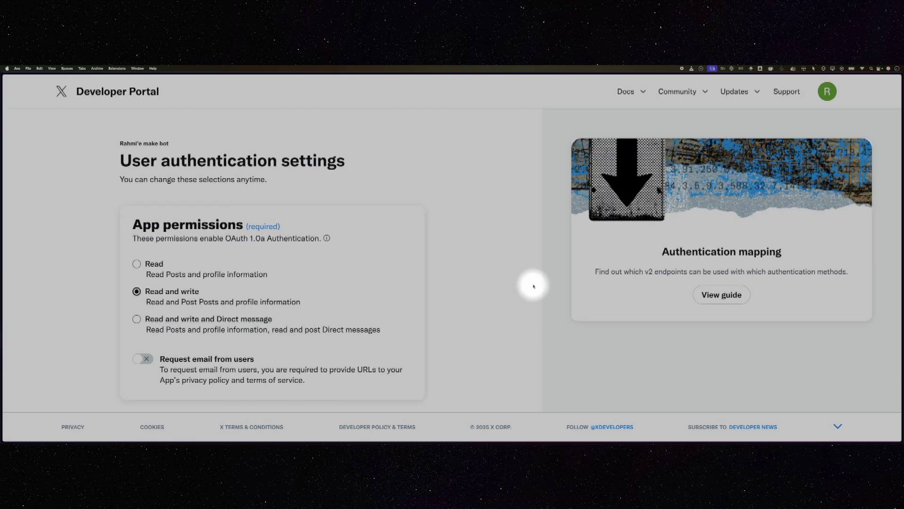
- Review the X app's permissions, callback URLs and website URL in the user authentication settings
{"action": "scroll", "coordinate": [534, 285], "scroll_direction": "down", "scroll_amount": 1}
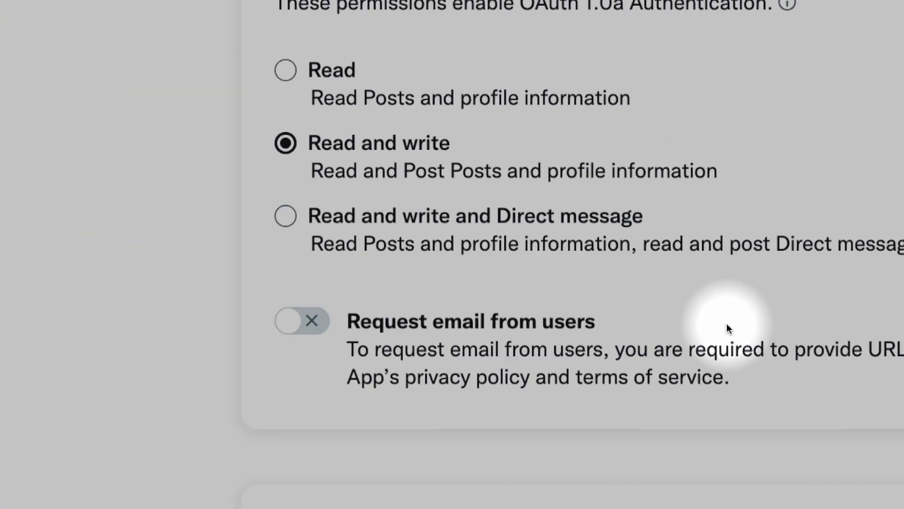
{"action": "scroll", "coordinate": [727, 329], "scroll_direction": "down", "scroll_amount": 10}
{"action": "scroll", "coordinate": [727, 329], "scroll_direction": "down", "scroll_amount": 3}
{"action": "scroll", "coordinate": [728, 329], "scroll_direction": "down", "scroll_amount": 6}
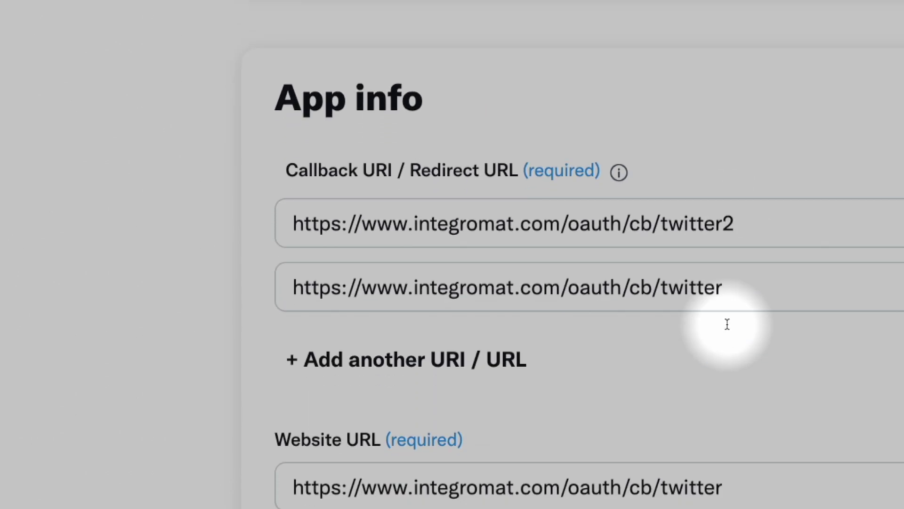
{"action": "scroll", "coordinate": [727, 326], "scroll_direction": "down", "scroll_amount": 1}
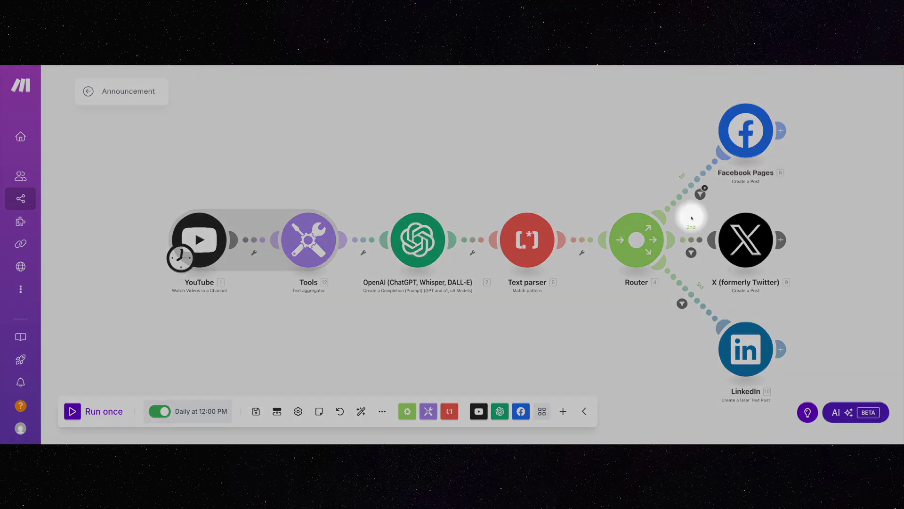
- In Make, add a filter on the Facebook Pages route requiring the Text aggregator's text to contain "#MakeMeta", and save it
{"action": "left_click", "coordinate": [698, 194]}
{"action": "left_click", "coordinate": [514, 237]}
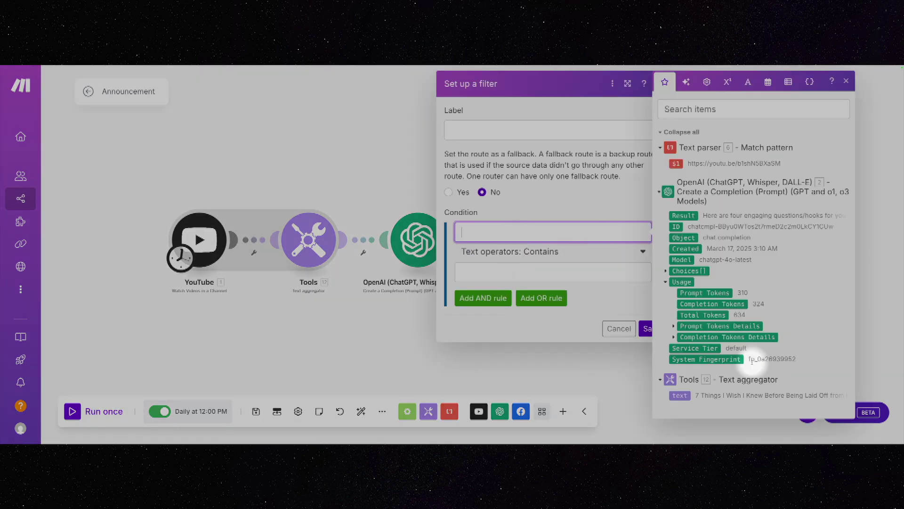
{"action": "left_click", "coordinate": [679, 395]}
{"action": "left_click", "coordinate": [544, 256]}
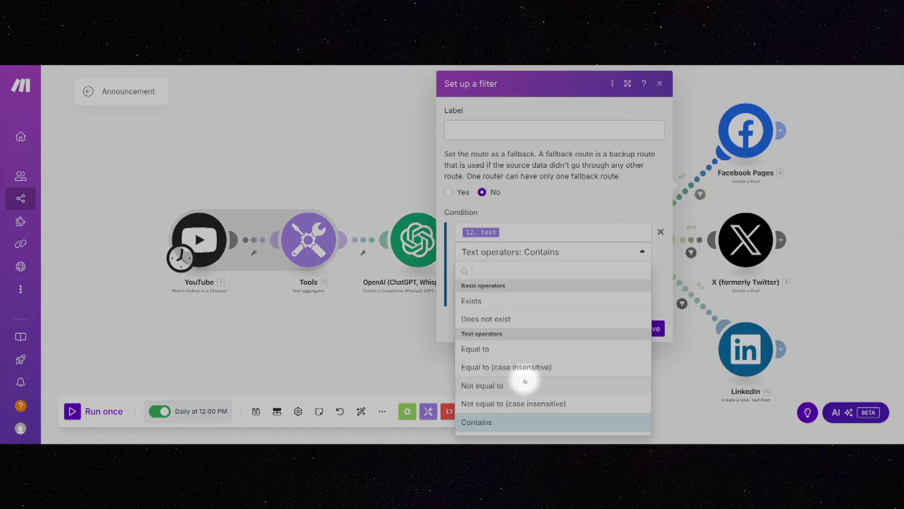
{"action": "left_click", "coordinate": [497, 423]}
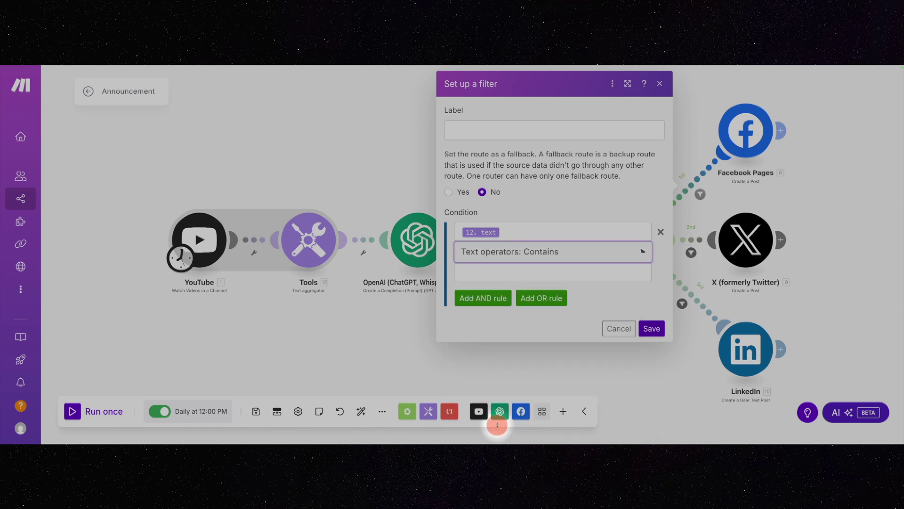
{"action": "left_click", "coordinate": [528, 276]}
{"action": "type", "text": "#MakeMeta"}
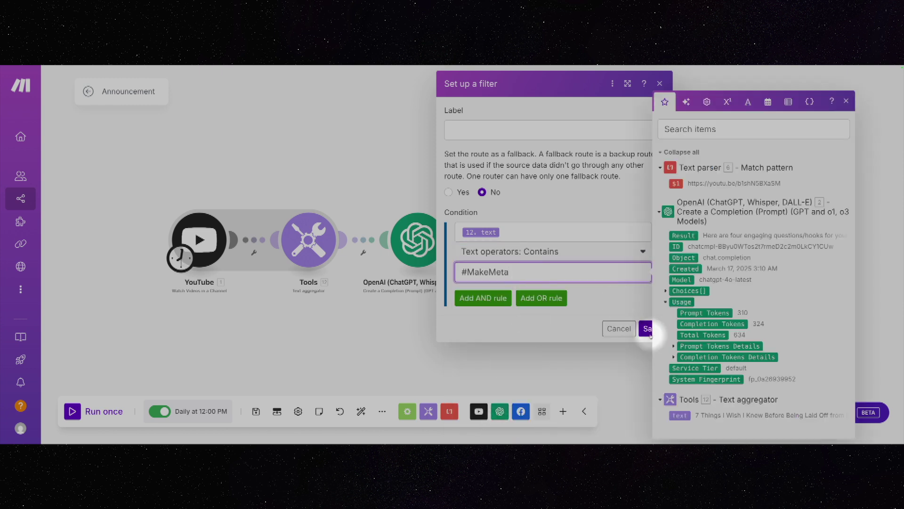
{"action": "left_click", "coordinate": [649, 330]}
- Open the scenario's schedule settings, review the available run frequency options, and close the dialog
{"action": "left_click", "coordinate": [201, 411]}
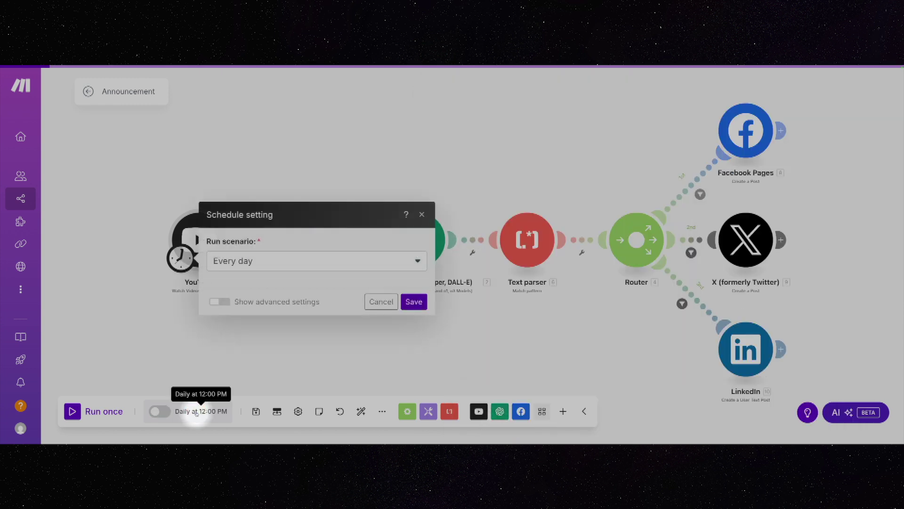
{"action": "left_click", "coordinate": [312, 229]}
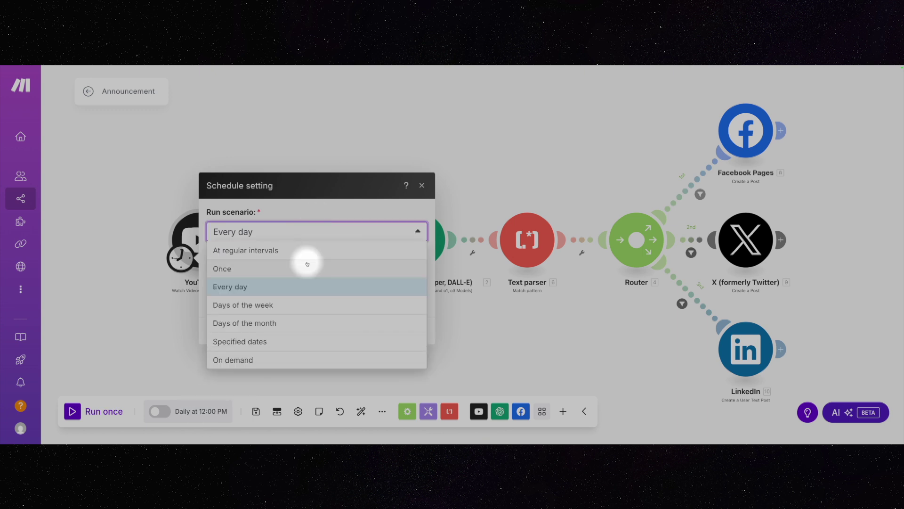
{"action": "left_click", "coordinate": [317, 236]}
{"action": "left_click", "coordinate": [223, 372]}
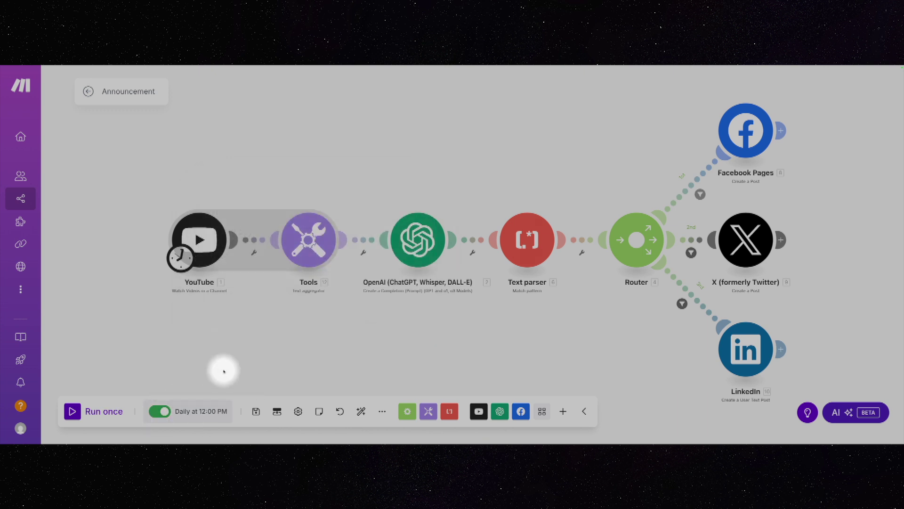
- Import a blueprint JSON file into the empty "Integration YouTube, Tools, OpenAI" scenario
{"action": "left_click", "coordinate": [381, 411]}
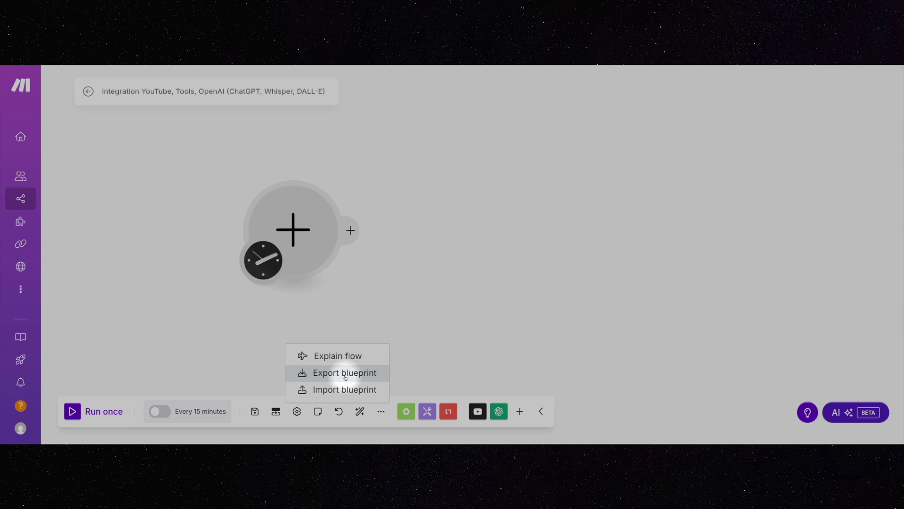
{"action": "left_click", "coordinate": [341, 389]}
{"action": "left_click", "coordinate": [387, 263]}
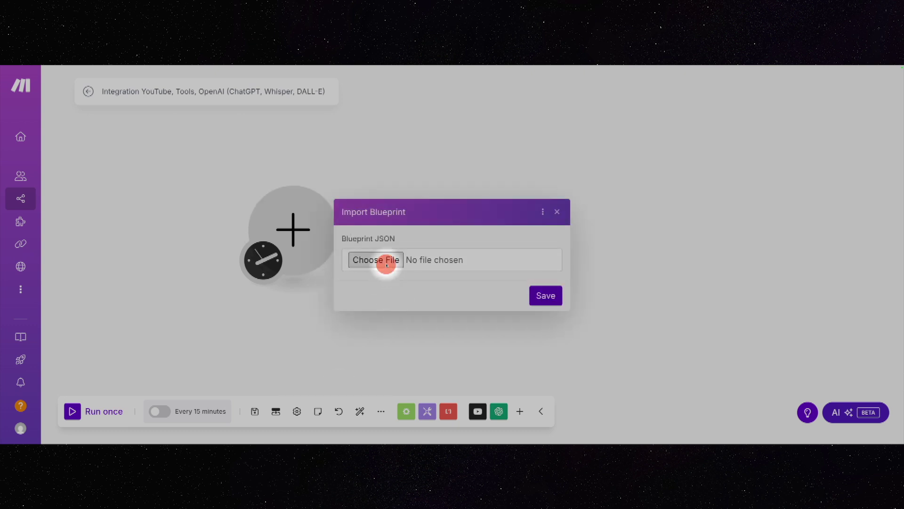
{"action": "double_click", "coordinate": [373, 224]}
{"action": "left_click", "coordinate": [544, 295]}
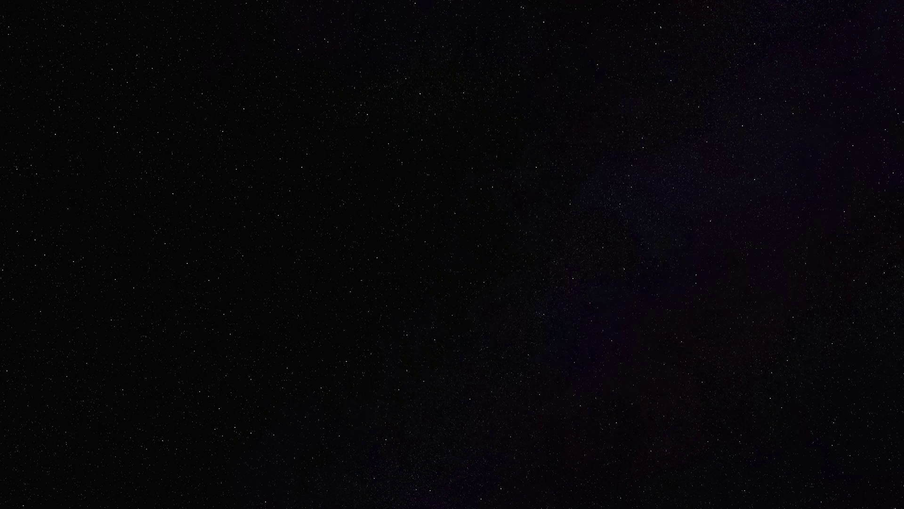